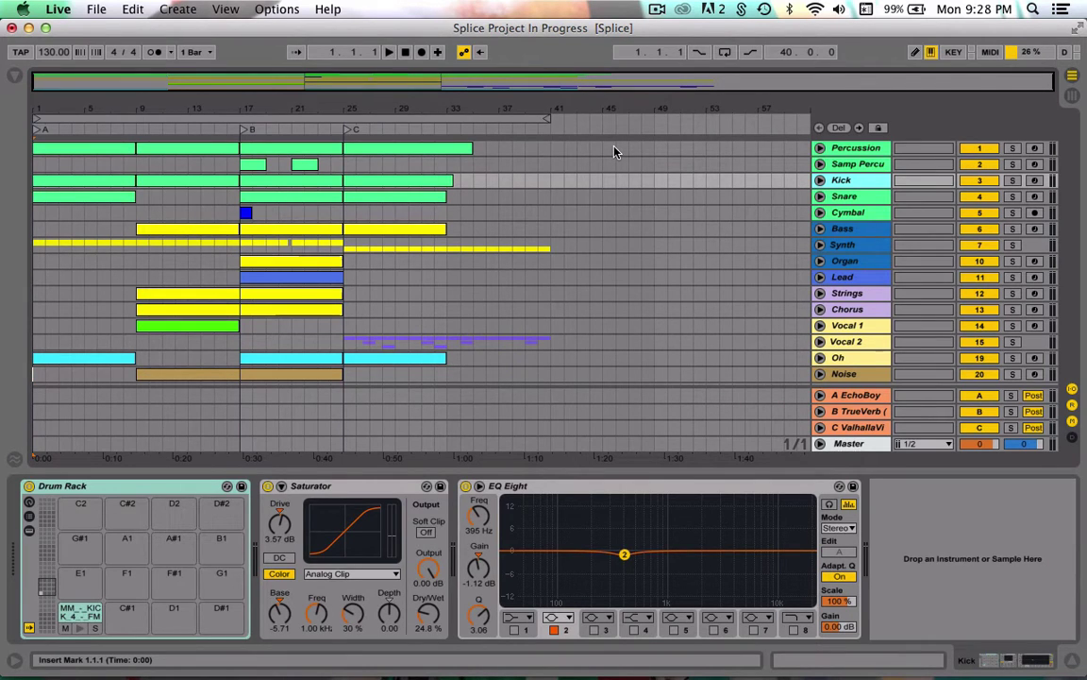
- Unfold the Percussion track and show its Drum Rack, DevilLocDeluxe and Auto Filter chain
{"action": "left_click", "coordinate": [845, 149]}
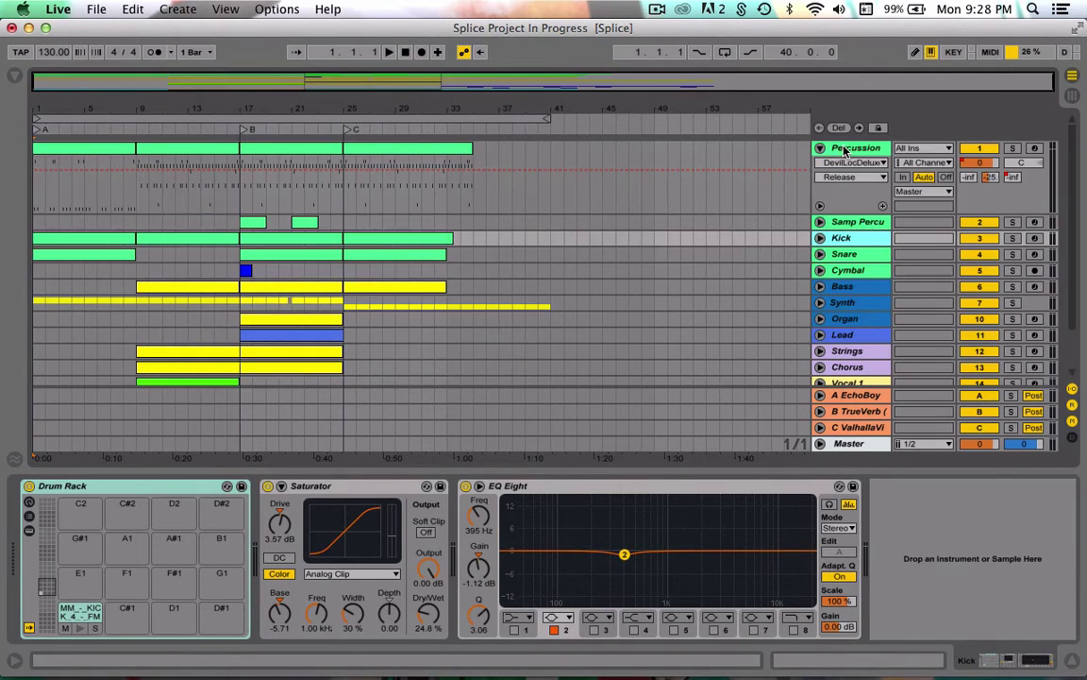
{"action": "left_click", "coordinate": [846, 150]}
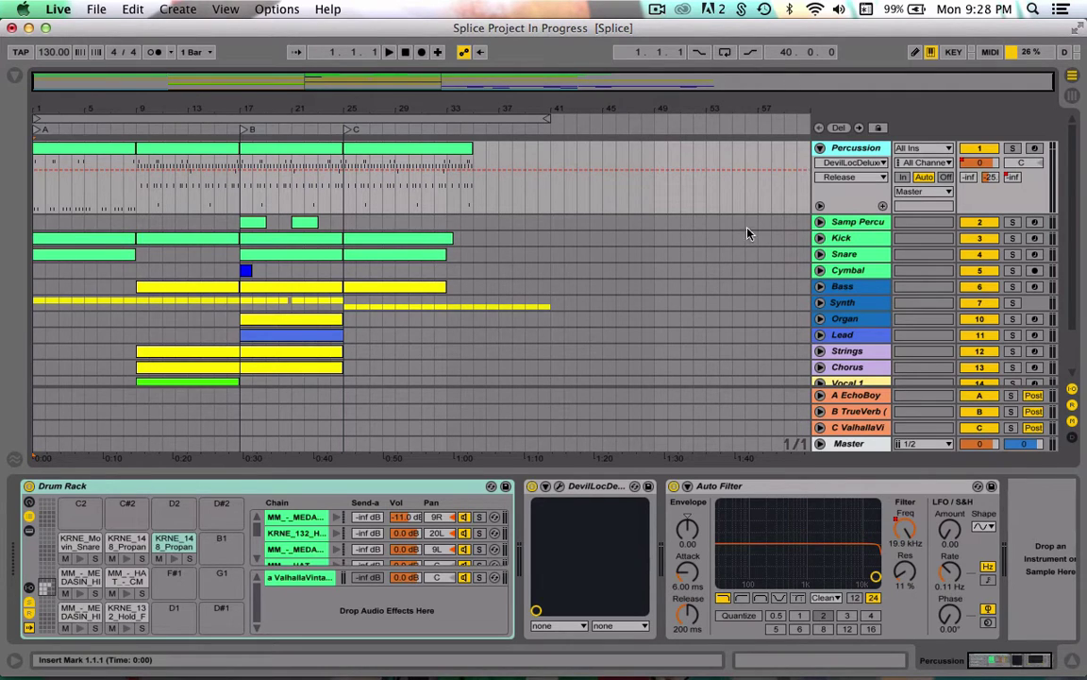
- Browse the sample packs in the sounds folder, then hide the Browser to widen the arrangement
{"action": "left_click", "coordinate": [11, 75]}
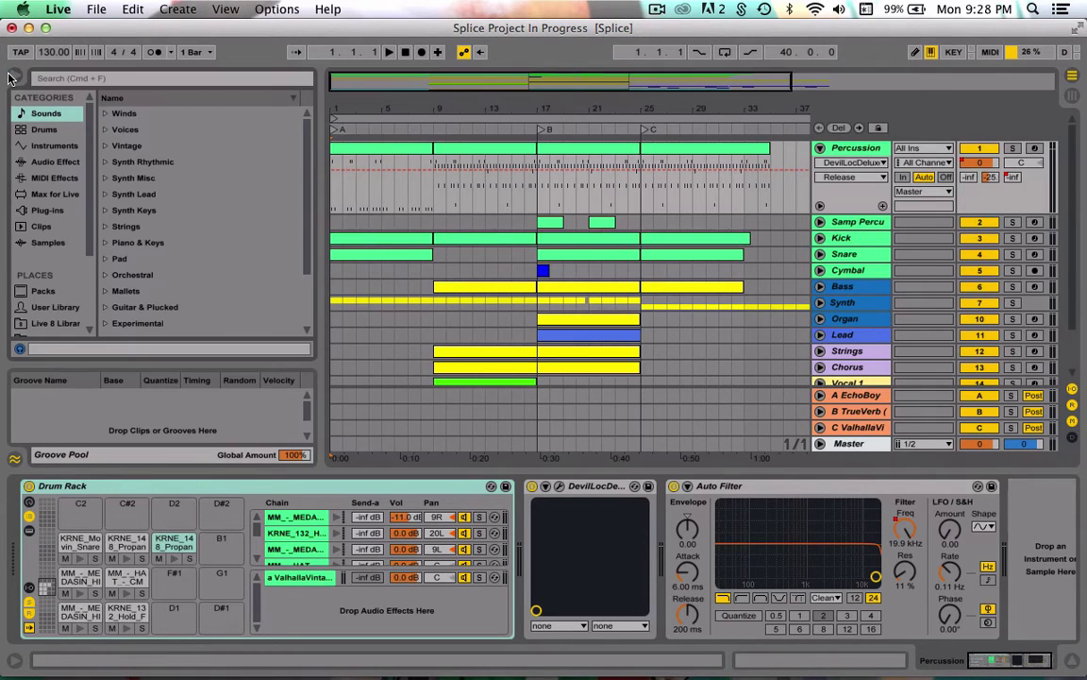
{"action": "scroll", "coordinate": [52, 142], "scroll_direction": "down", "scroll_amount": 5}
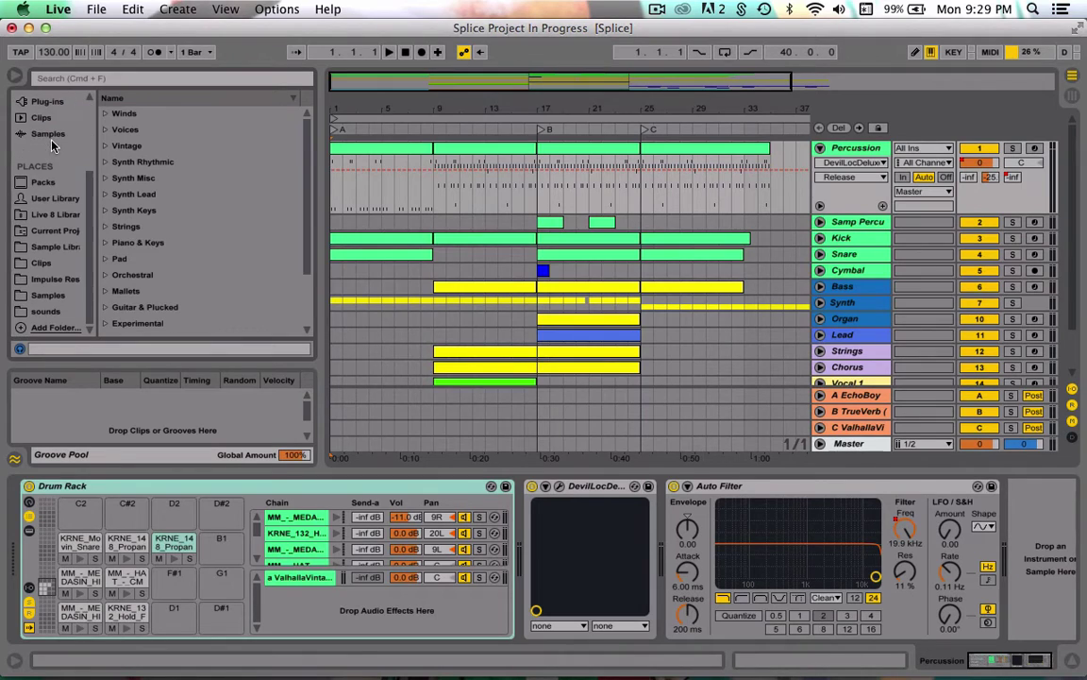
{"action": "left_click", "coordinate": [55, 312]}
{"action": "left_click", "coordinate": [106, 114]}
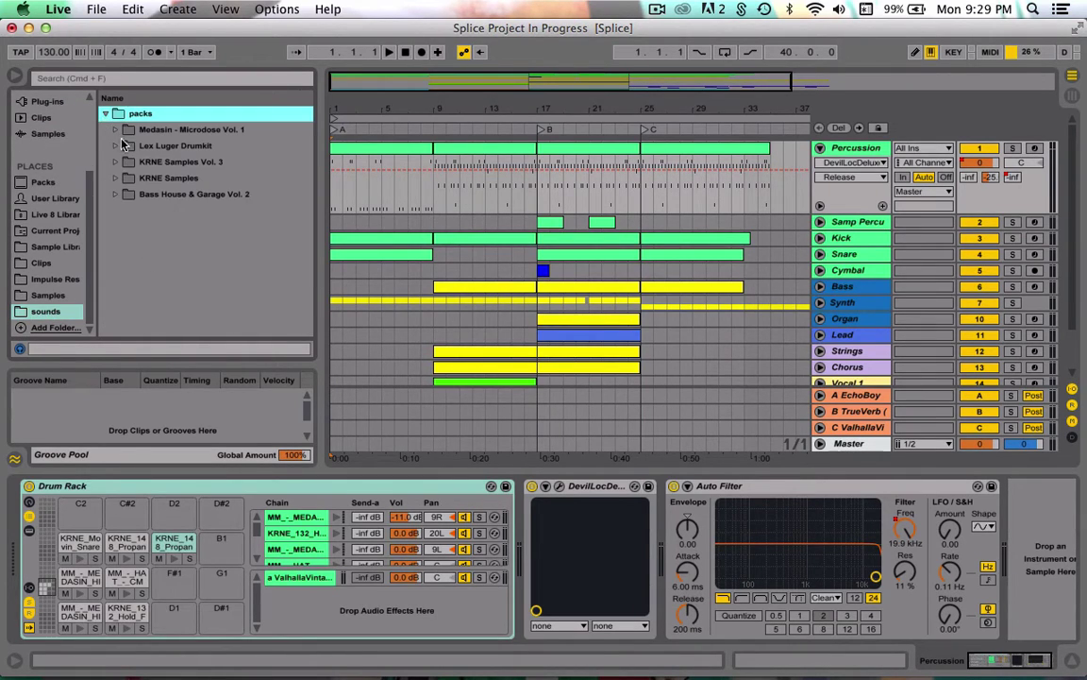
{"action": "left_click", "coordinate": [13, 73]}
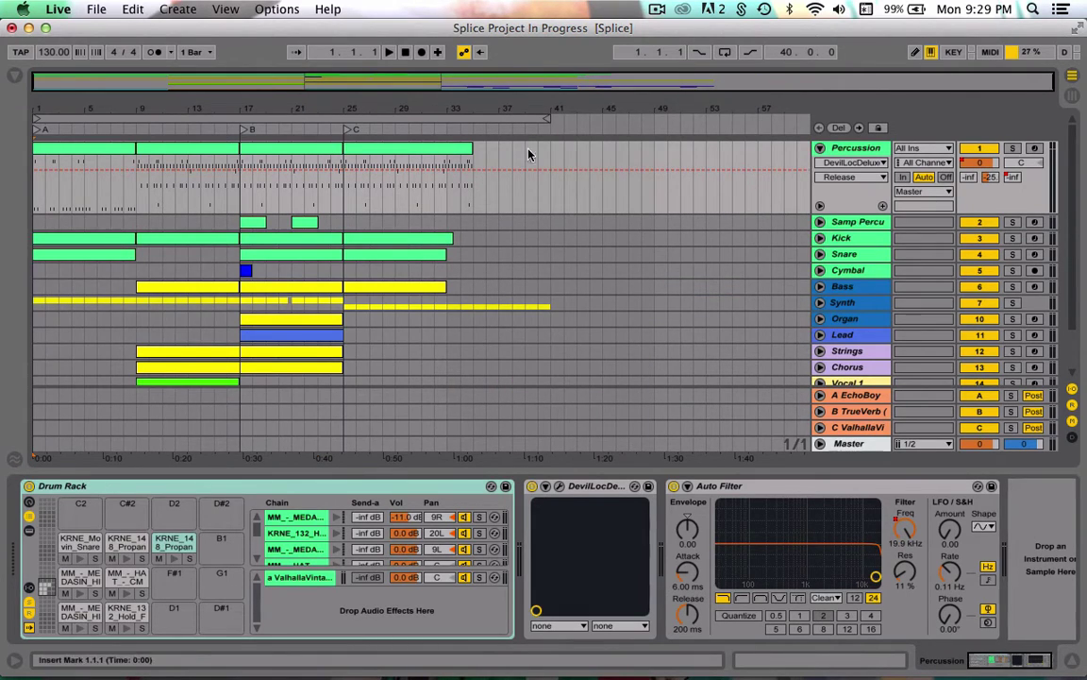
- Play the soloed Percussion clip at bars 17–25, then show Samp Percu's Ambience CD 3 Simpler
{"action": "left_click", "coordinate": [986, 148]}
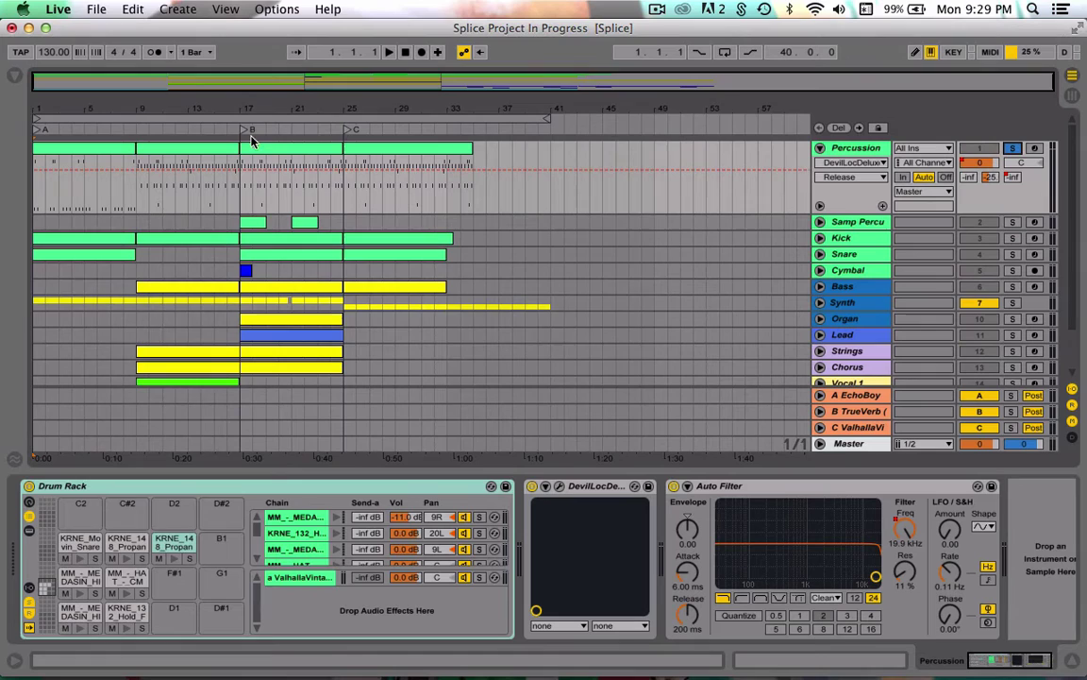
{"action": "left_click", "coordinate": [245, 142]}
{"action": "key", "text": "space"}
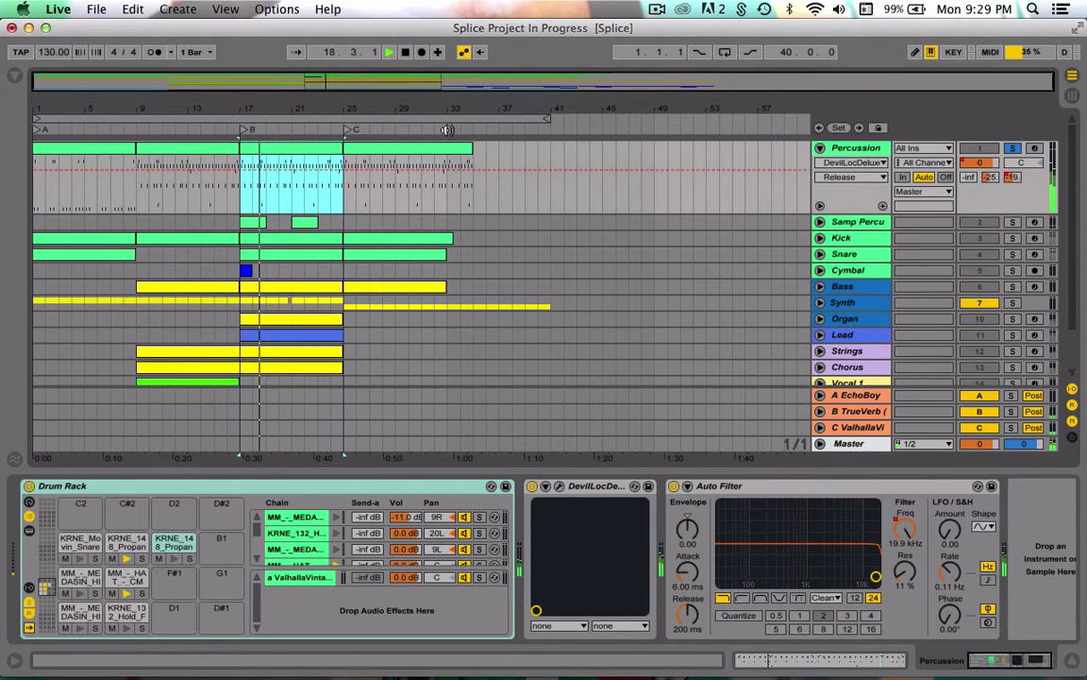
{"action": "left_click", "coordinate": [1012, 148]}
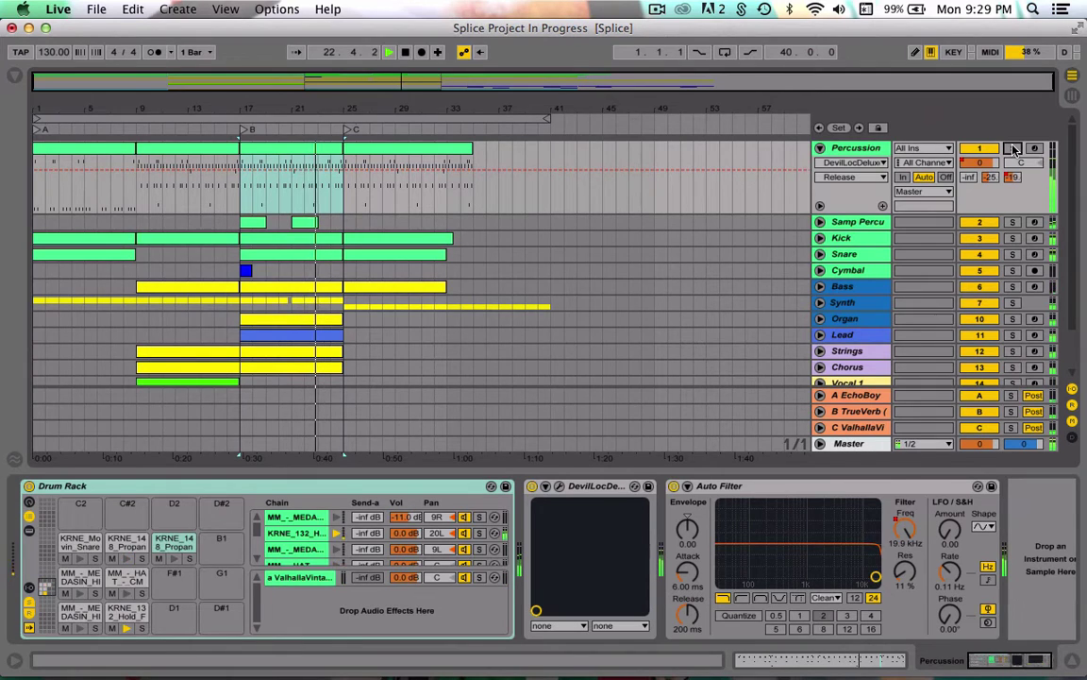
{"action": "key", "text": "space"}
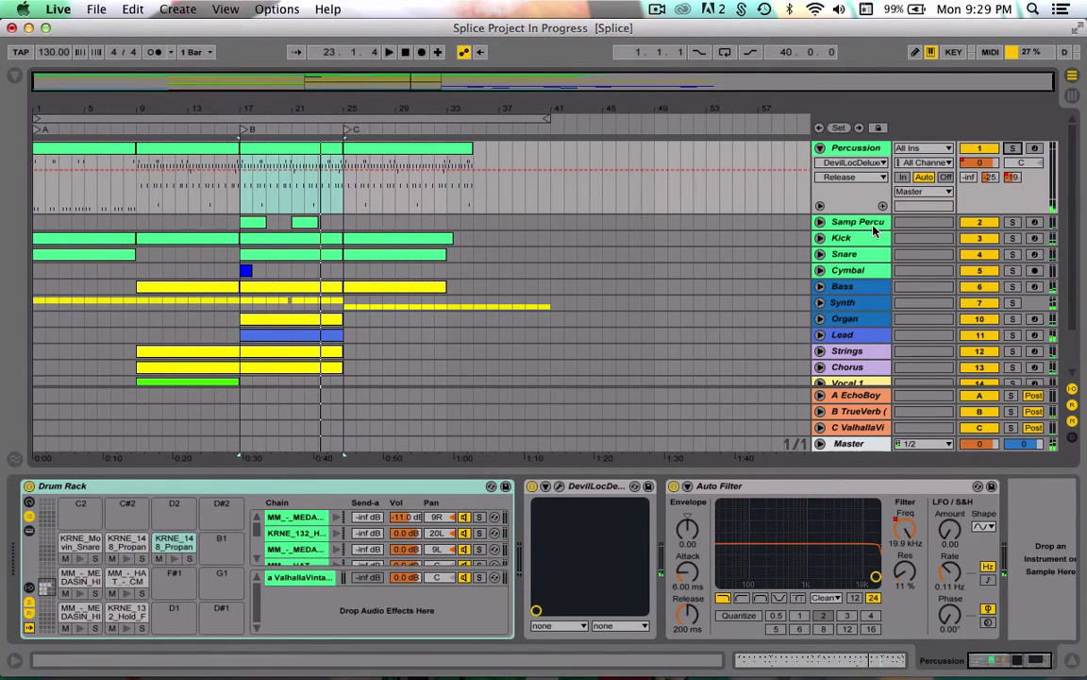
{"action": "left_click", "coordinate": [859, 222]}
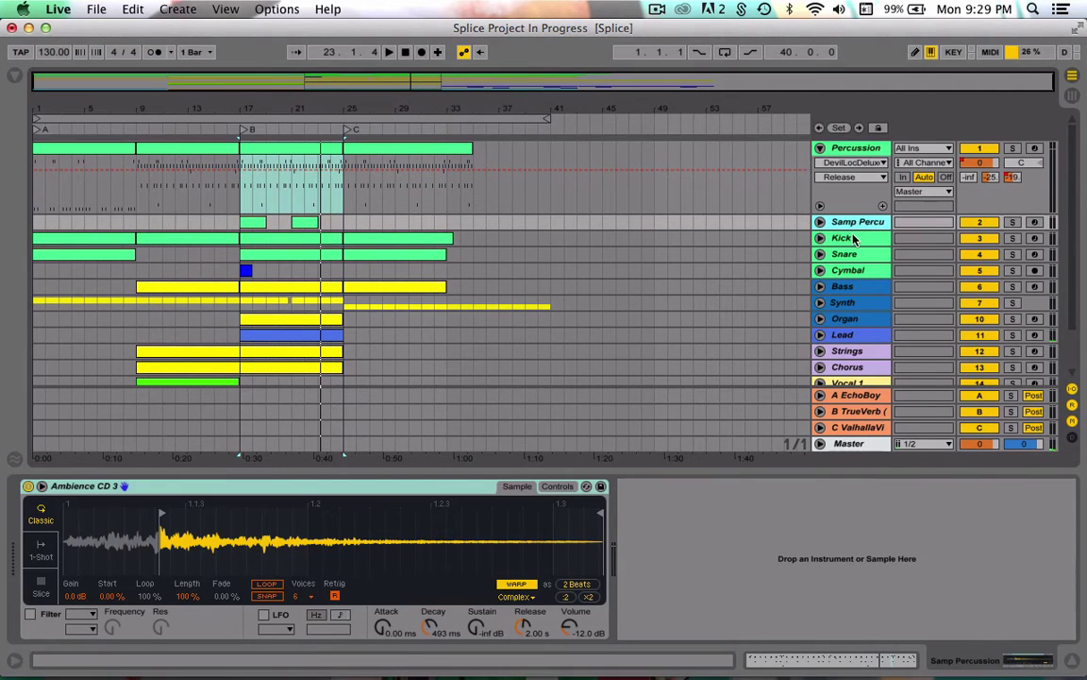
- Switch between Kick and Snare device chains, preview the snare pad, and end on Kick
{"action": "left_click", "coordinate": [852, 239]}
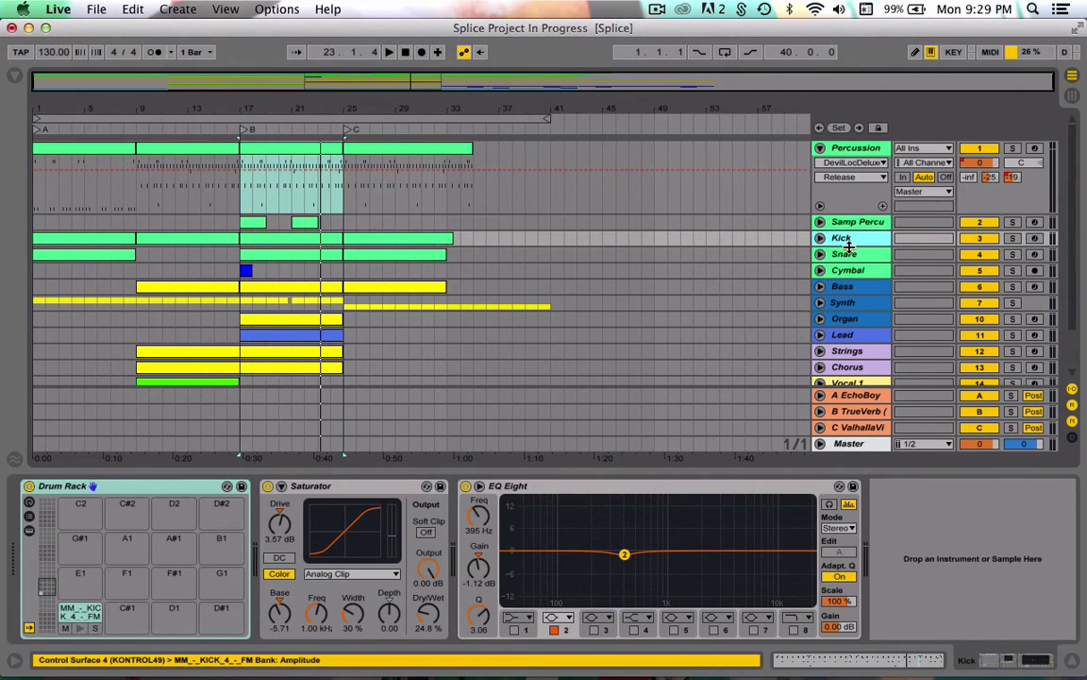
{"action": "left_click", "coordinate": [847, 255]}
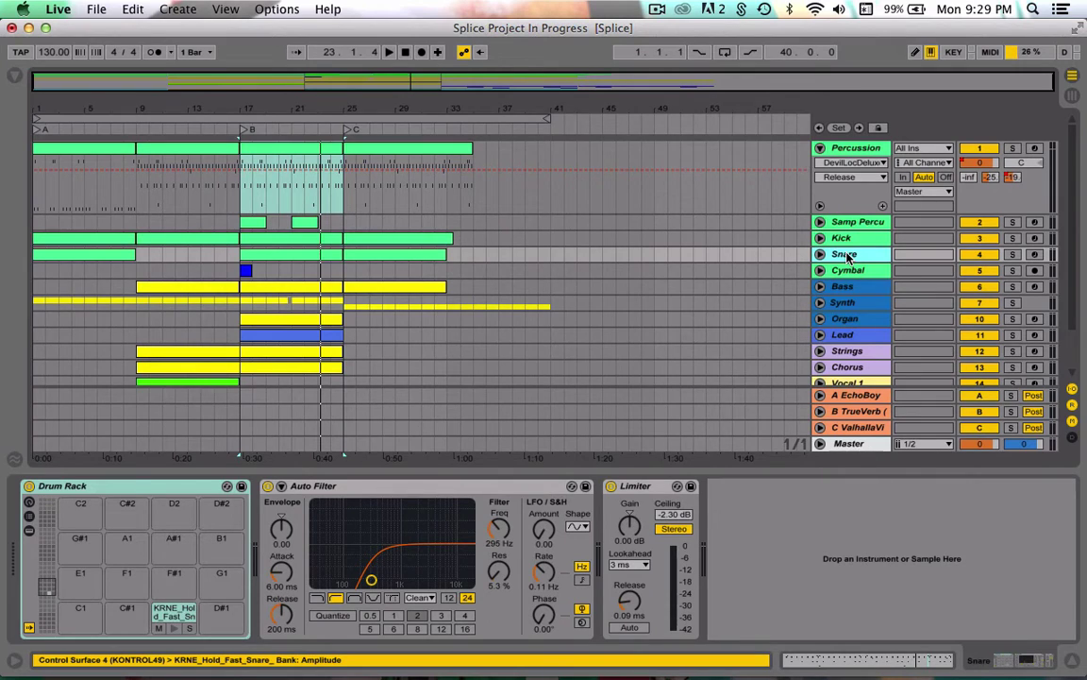
{"action": "left_click", "coordinate": [842, 239]}
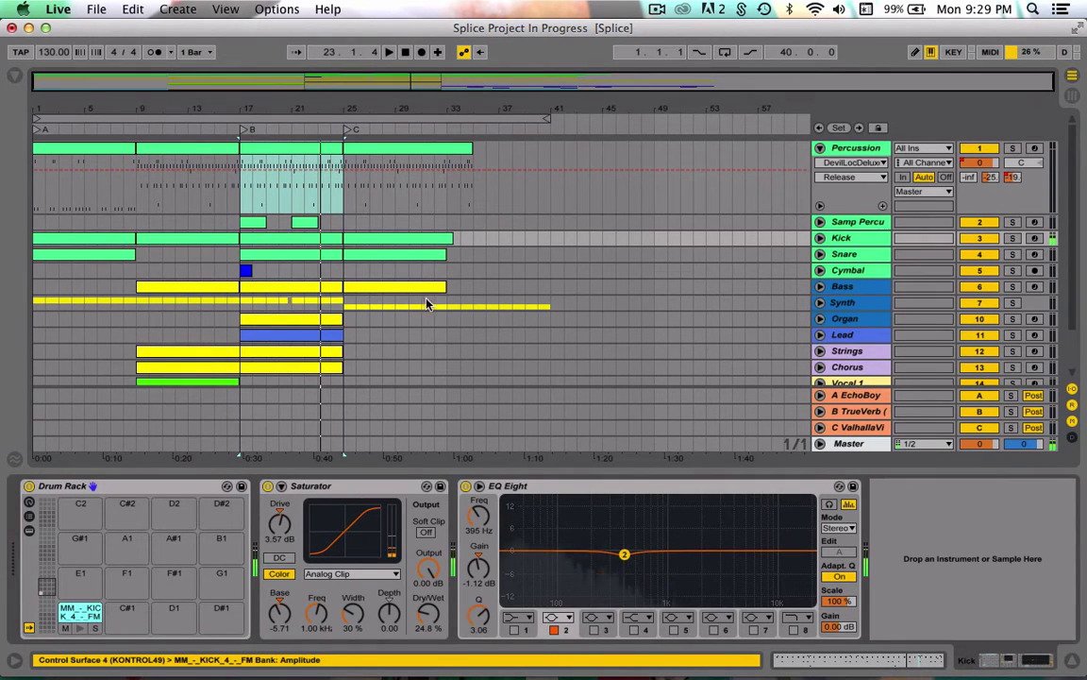
{"action": "left_click", "coordinate": [857, 255]}
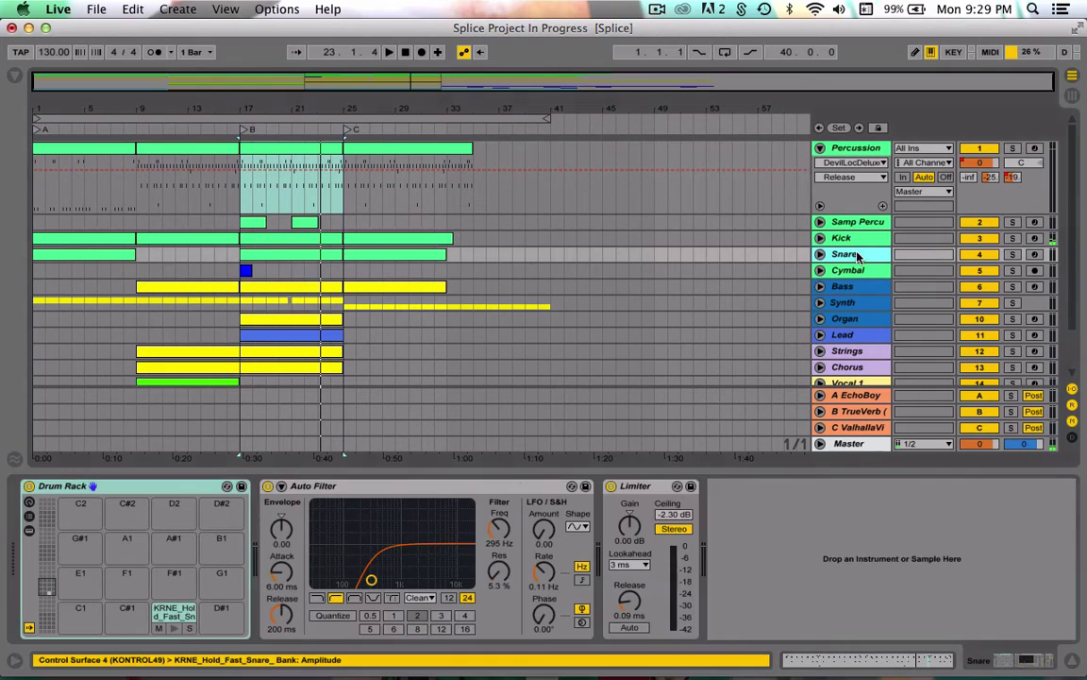
{"action": "left_click", "coordinate": [174, 629]}
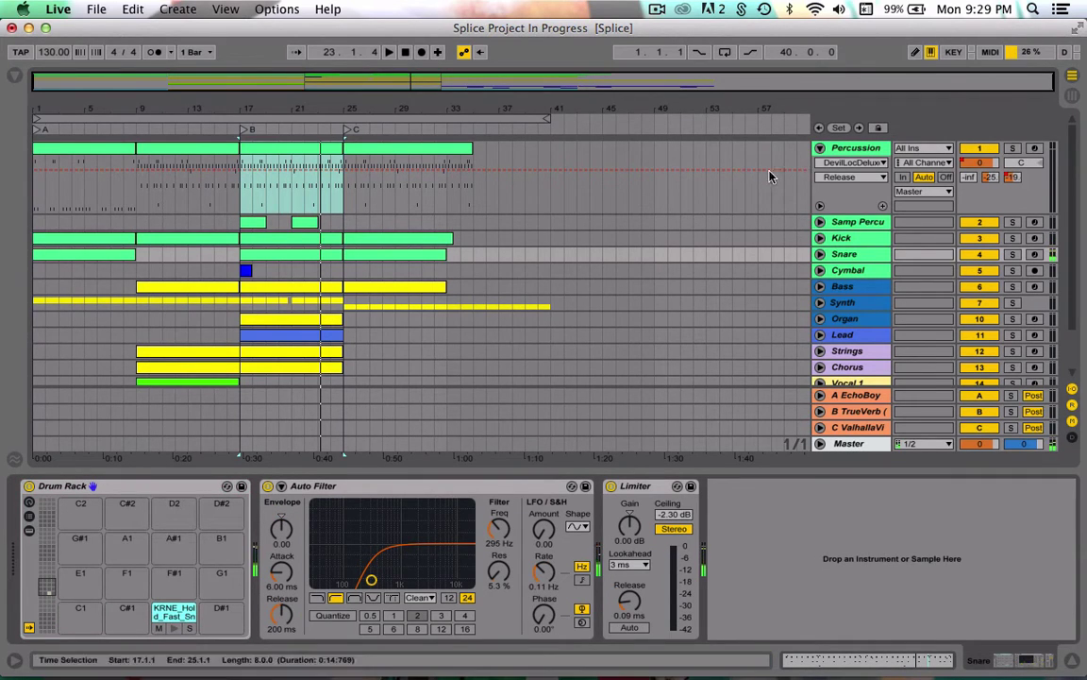
{"action": "left_click", "coordinate": [843, 238]}
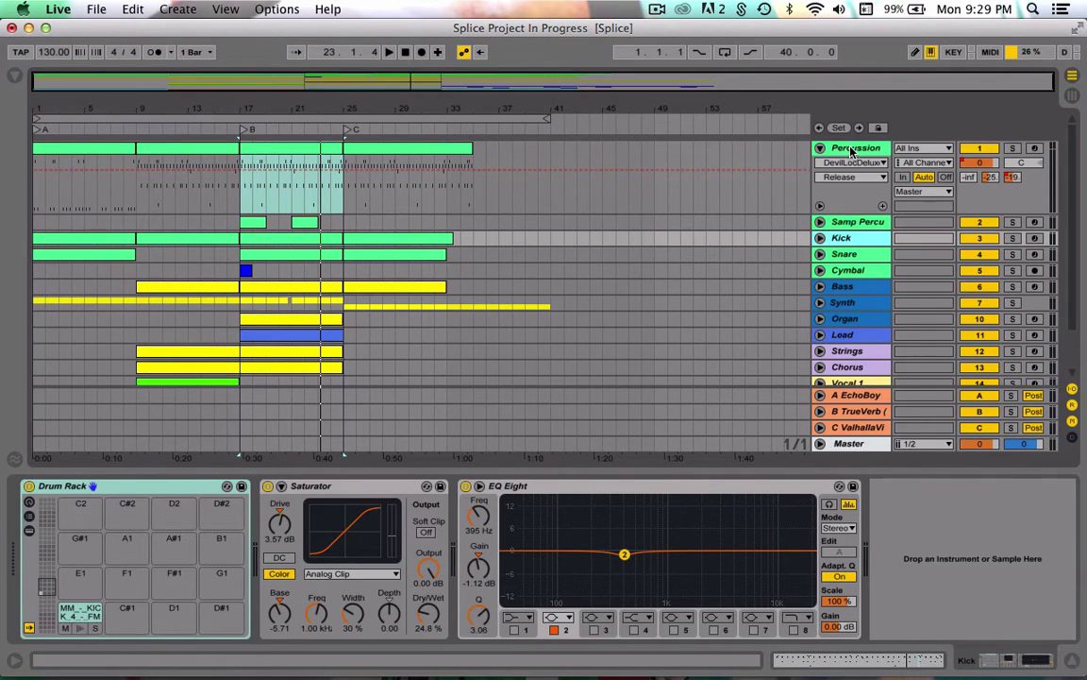
- Play the Percussion section from bar 17 with the Percussion track soloed
{"action": "left_click", "coordinate": [766, 141]}
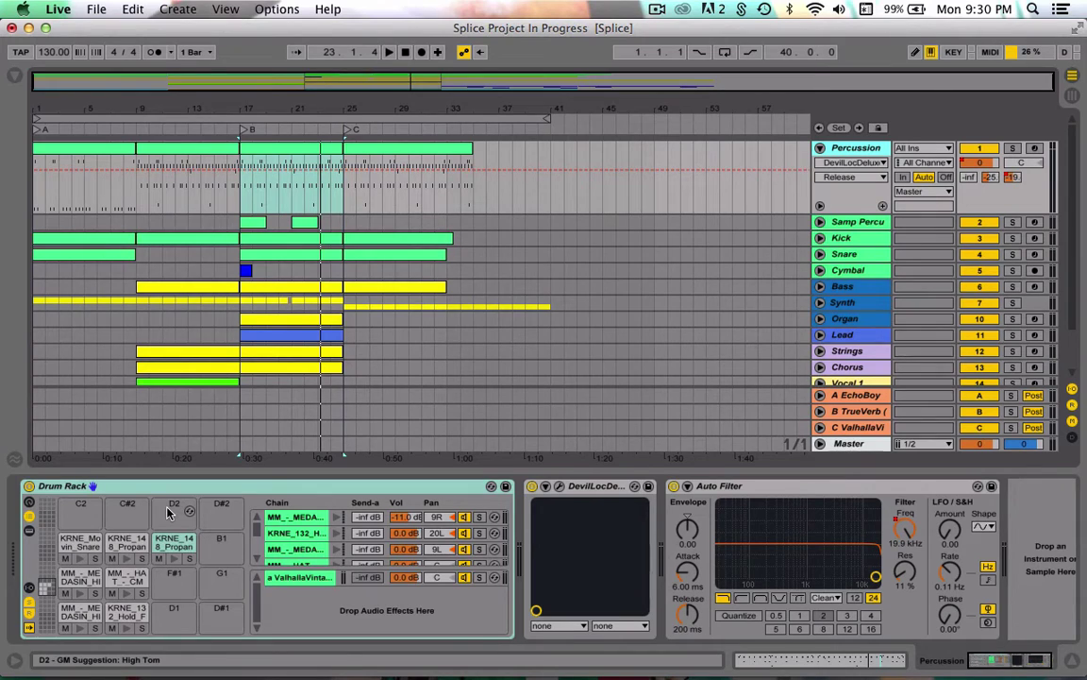
{"action": "left_click", "coordinate": [266, 151]}
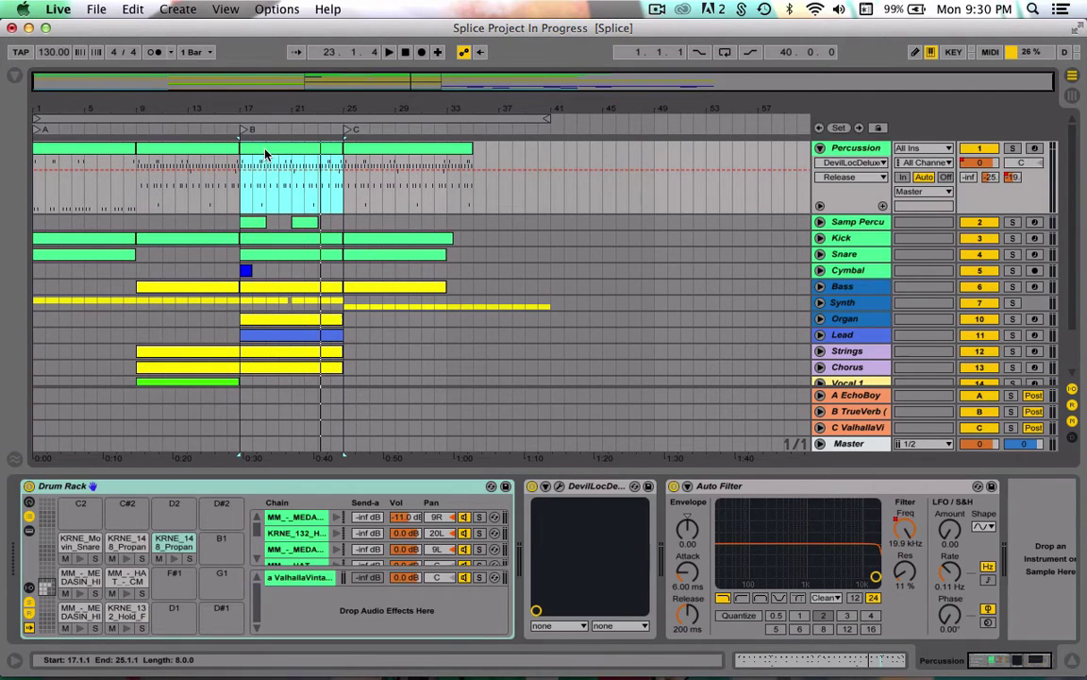
{"action": "key", "text": "space"}
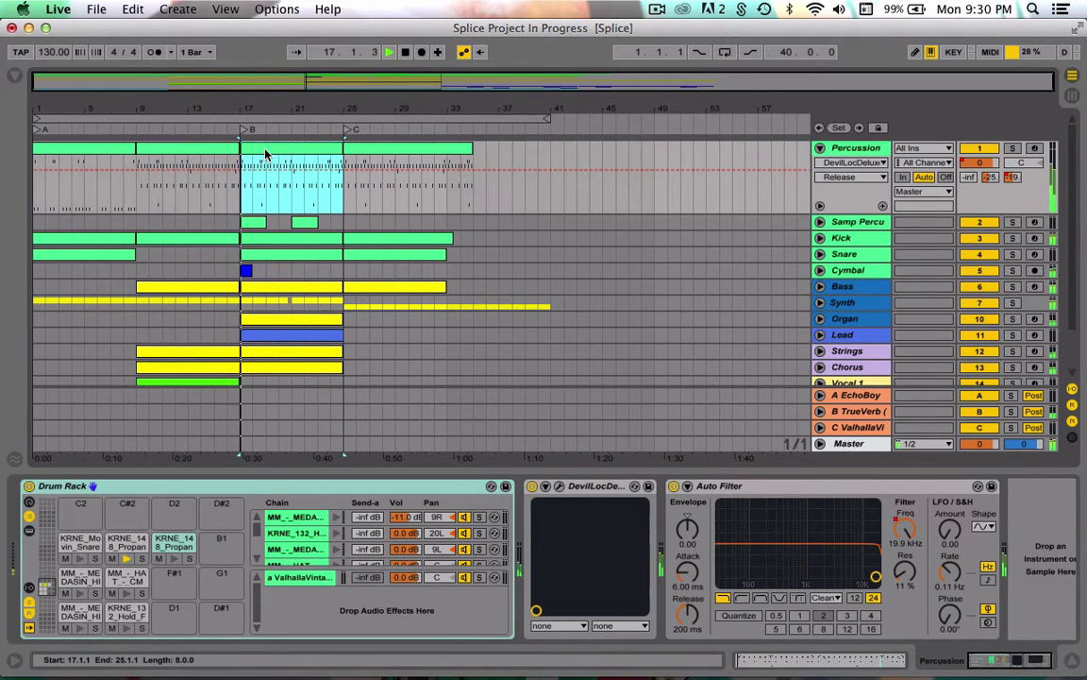
{"action": "left_click", "coordinate": [1012, 148]}
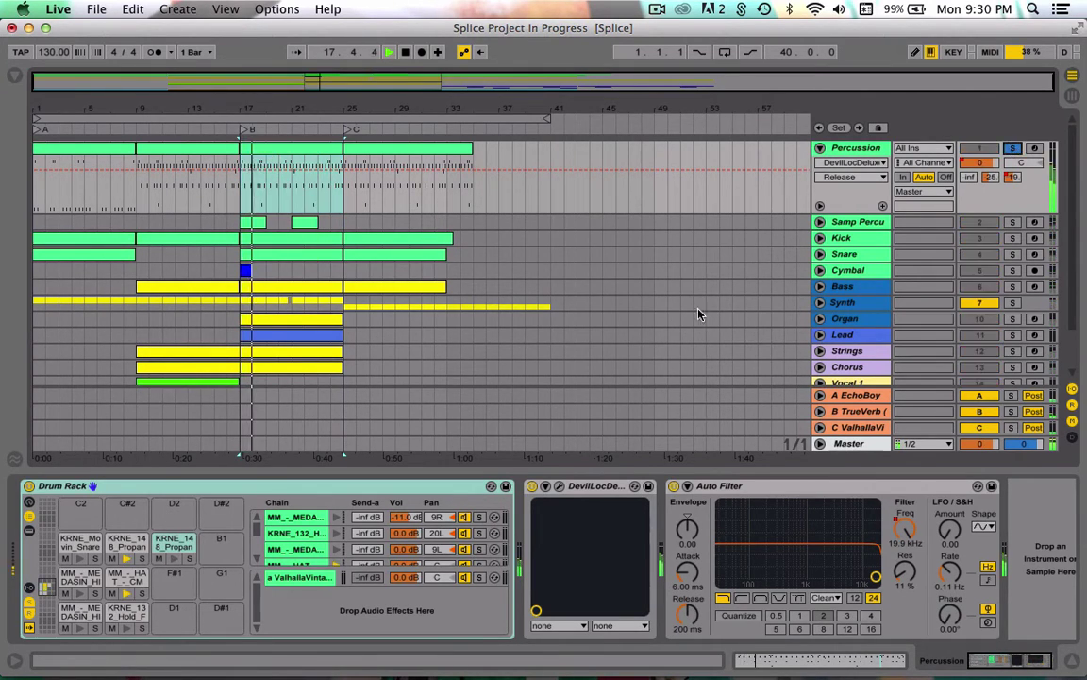
- Audition the drum rack pads, including the C#1 crash, the ValhallaVintageVerb chain and the E1 hi-hat
{"action": "left_click", "coordinate": [142, 560]}
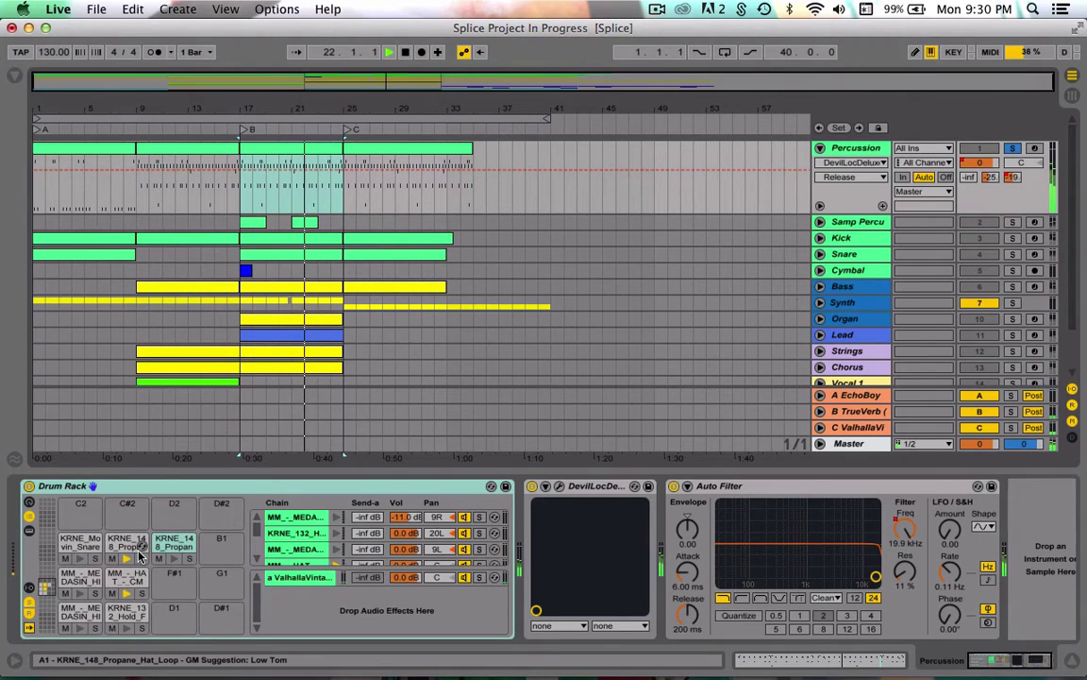
{"action": "left_click", "coordinate": [126, 619]}
{"action": "key", "text": "space"}
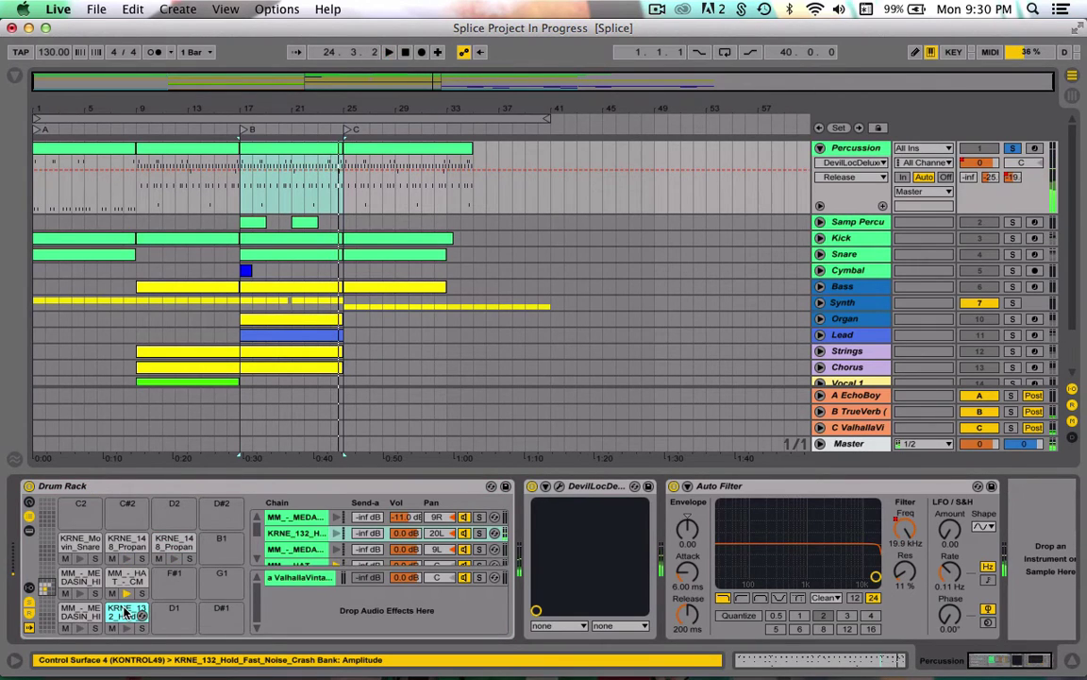
{"action": "left_click", "coordinate": [310, 577]}
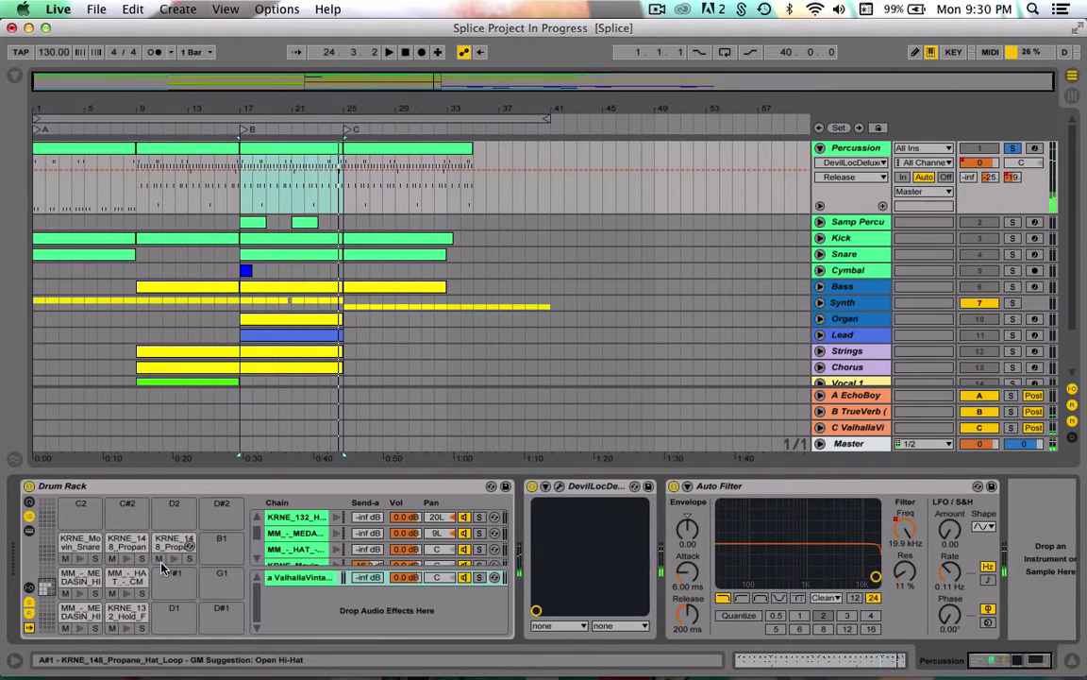
{"action": "left_click", "coordinate": [81, 596]}
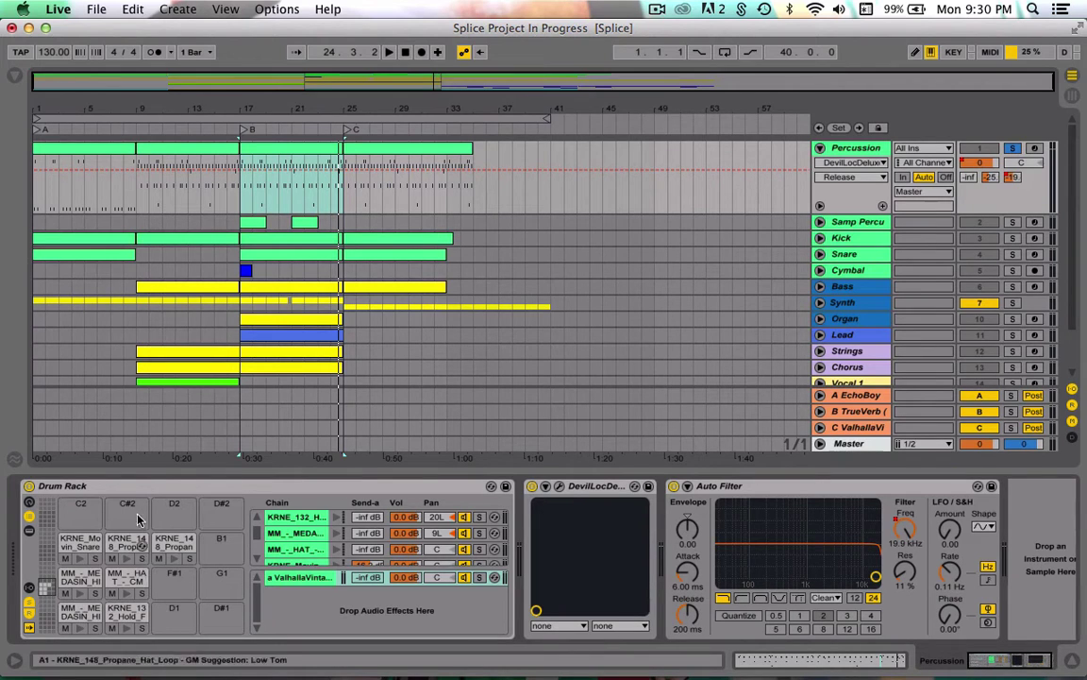
{"action": "left_click", "coordinate": [271, 151]}
{"action": "double_click", "coordinate": [271, 151]}
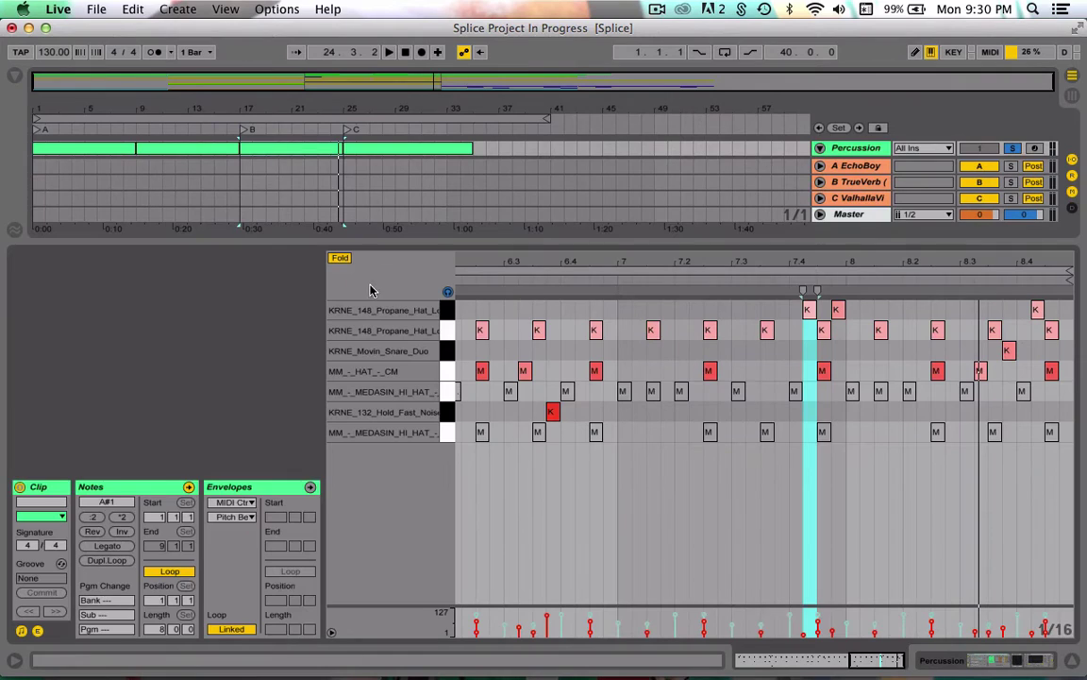
{"action": "left_click", "coordinate": [452, 395]}
{"action": "left_click", "coordinate": [451, 432]}
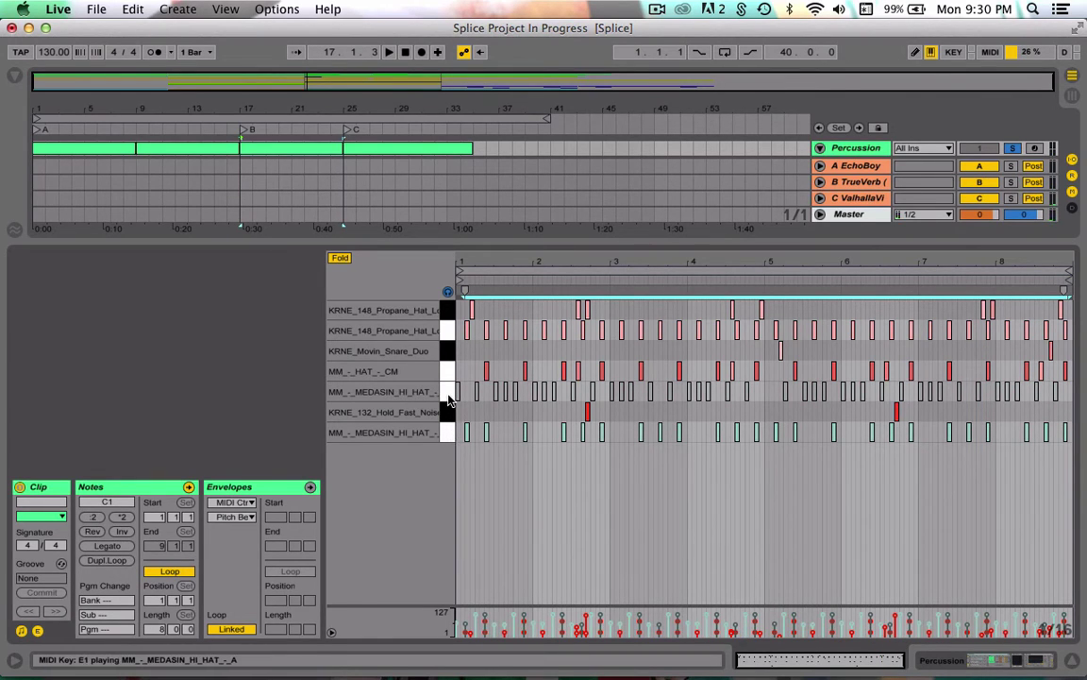
{"action": "left_click", "coordinate": [451, 395]}
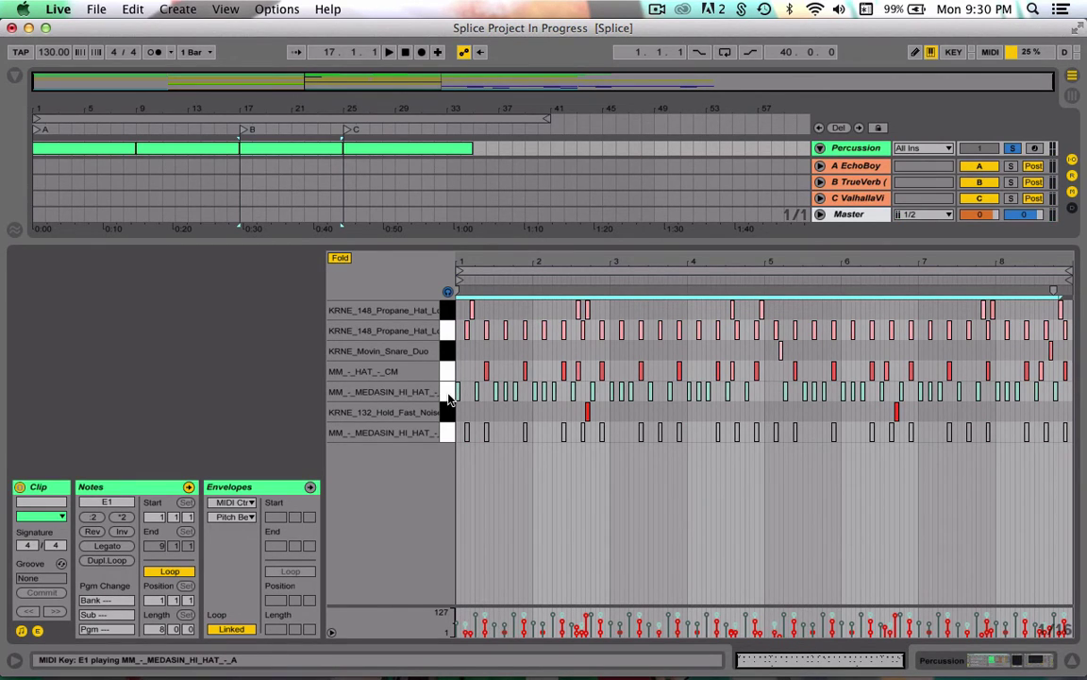
{"action": "key", "text": "shift+Tab"}
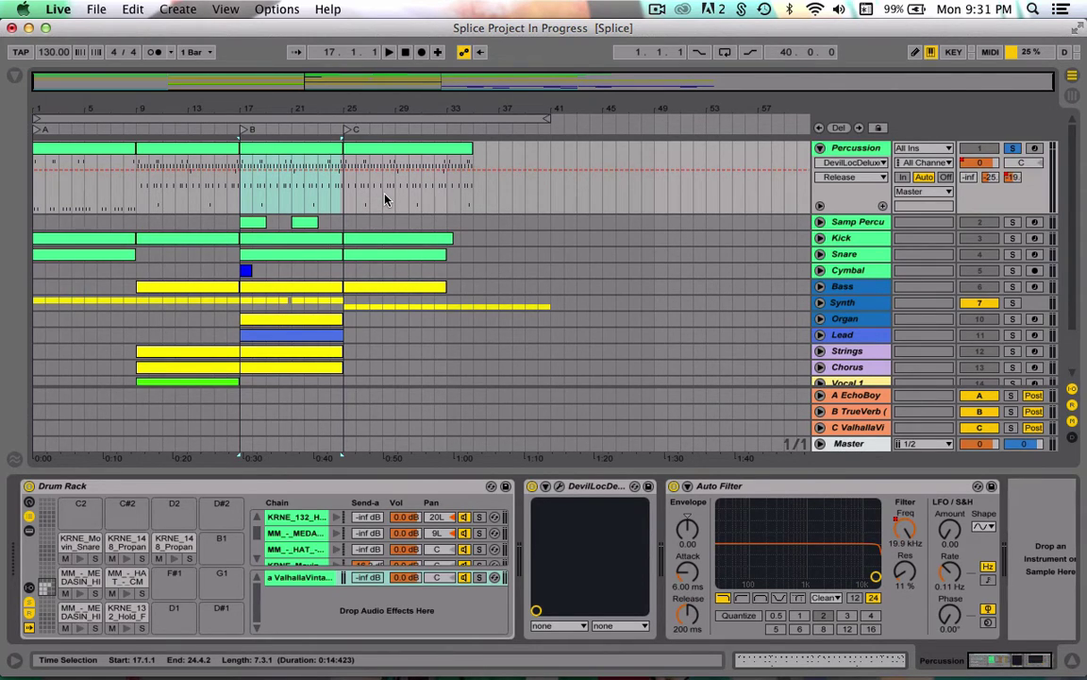
- Draw two 1/16 kick notes near bar 3.3 in the Kick clip's note editor
{"action": "double_click", "coordinate": [272, 238]}
{"action": "double_click", "coordinate": [485, 262]}
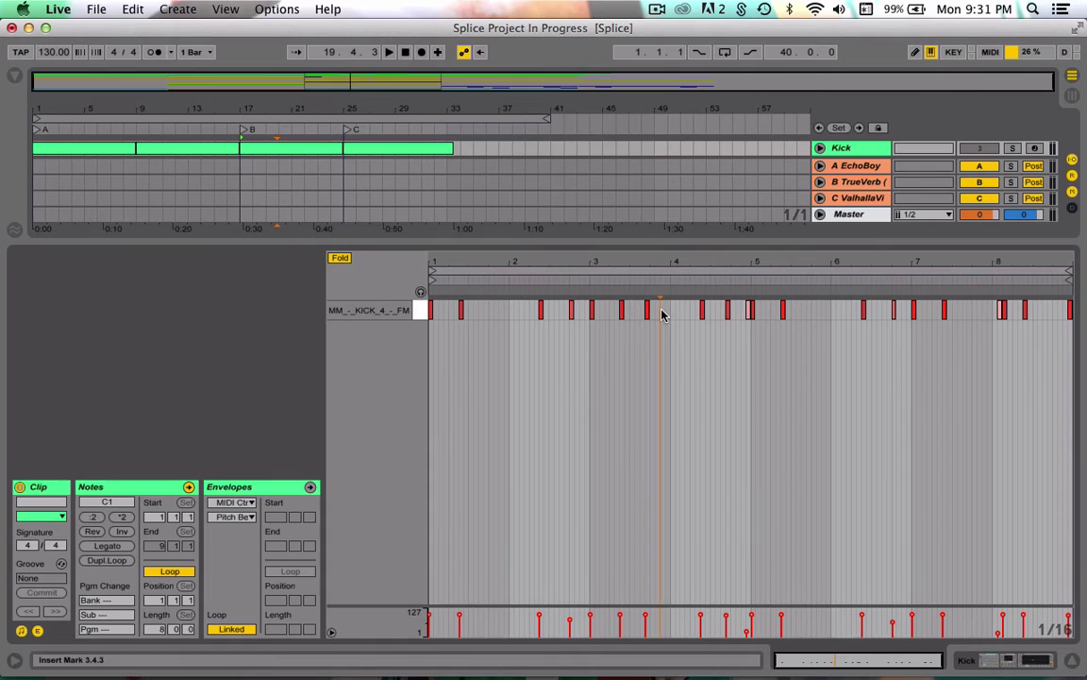
{"action": "left_click_drag", "start_coordinate": [661, 310], "coordinate": [640, 314]}
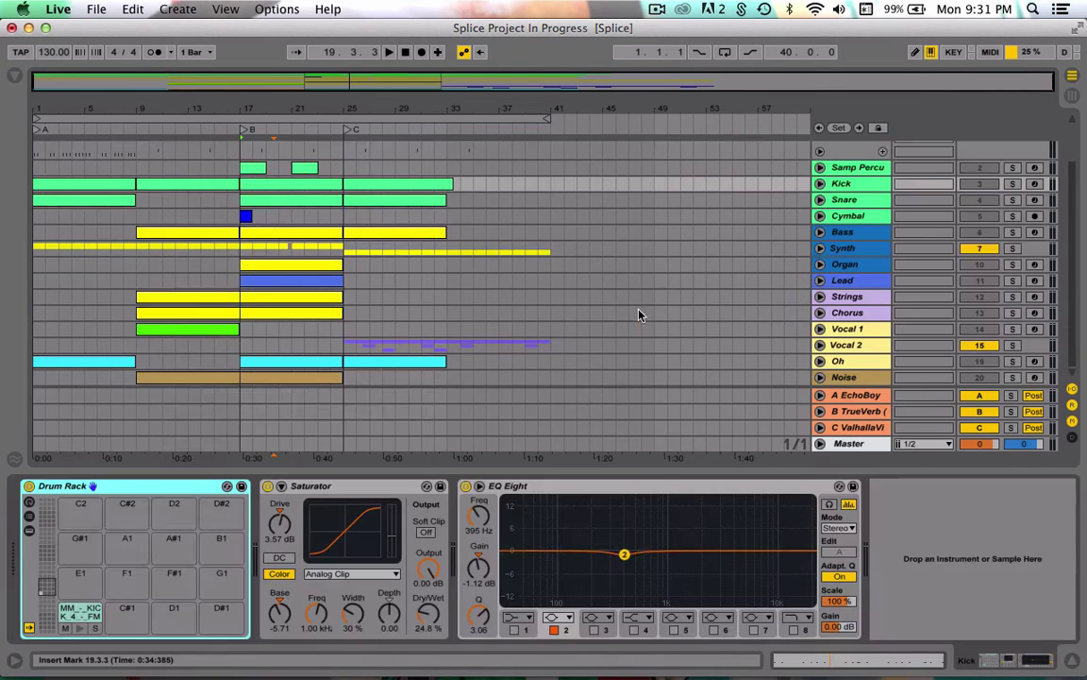
- Return to the arrangement and view the Percussion clip at bars 17–25 with no notes selected
{"action": "key", "text": "shift+Tab"}
{"action": "left_click", "coordinate": [307, 151]}
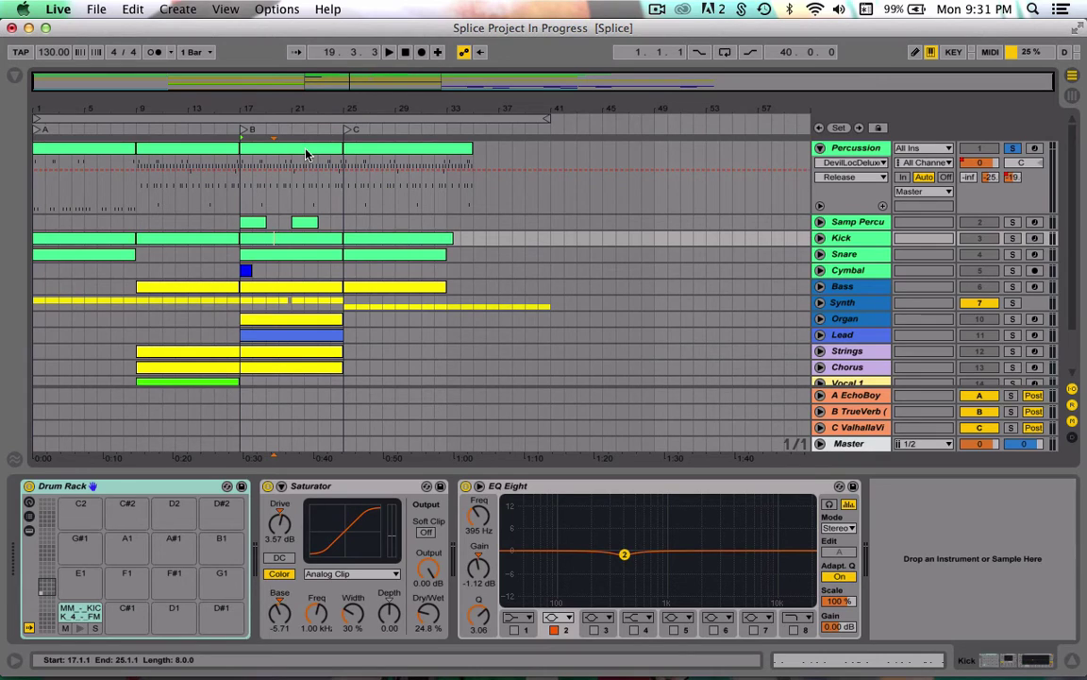
{"action": "key", "text": "shift+Tab"}
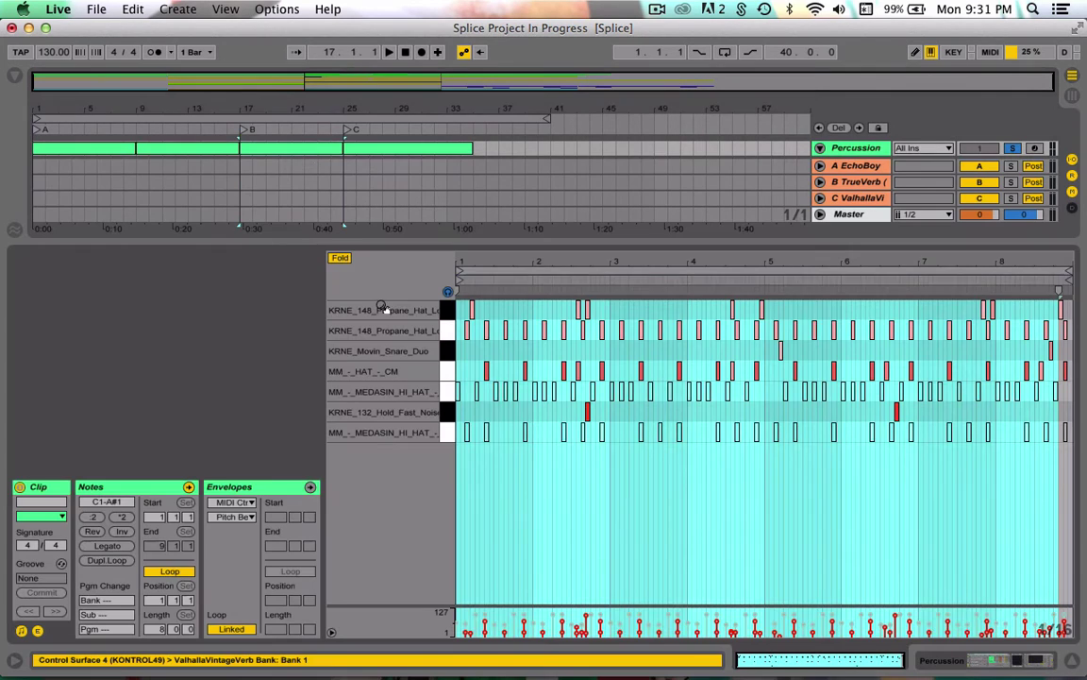
{"action": "left_click", "coordinate": [582, 350]}
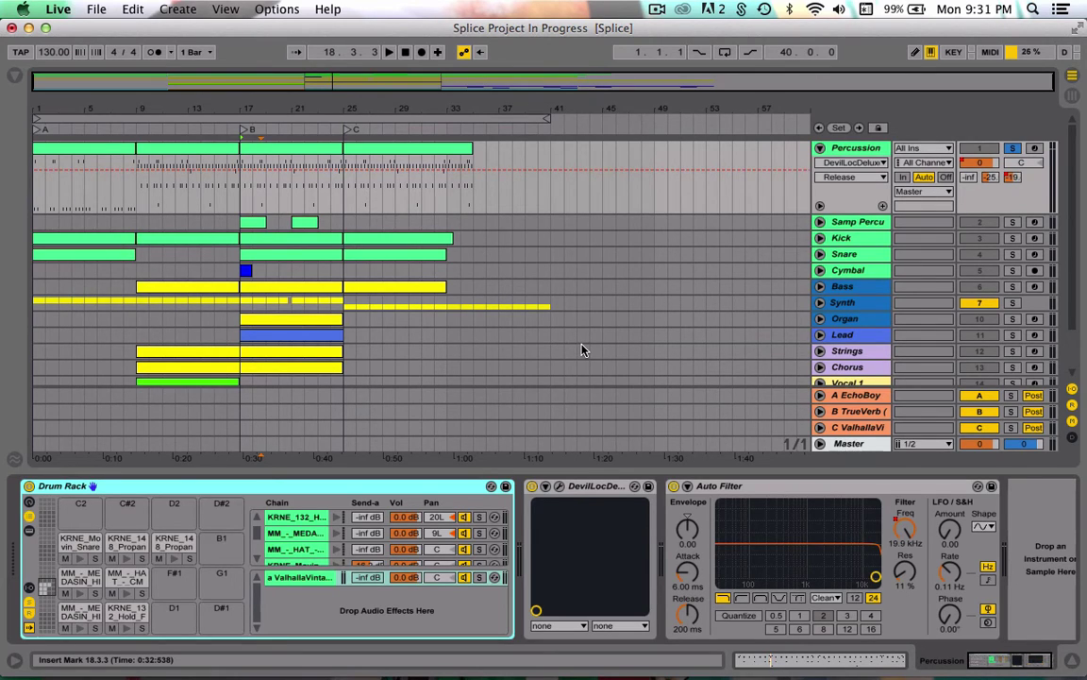
- Reselect the Percussion clip at bars 17–25, then select Kick to show Saturator and EQ Eight
{"action": "left_click", "coordinate": [294, 150]}
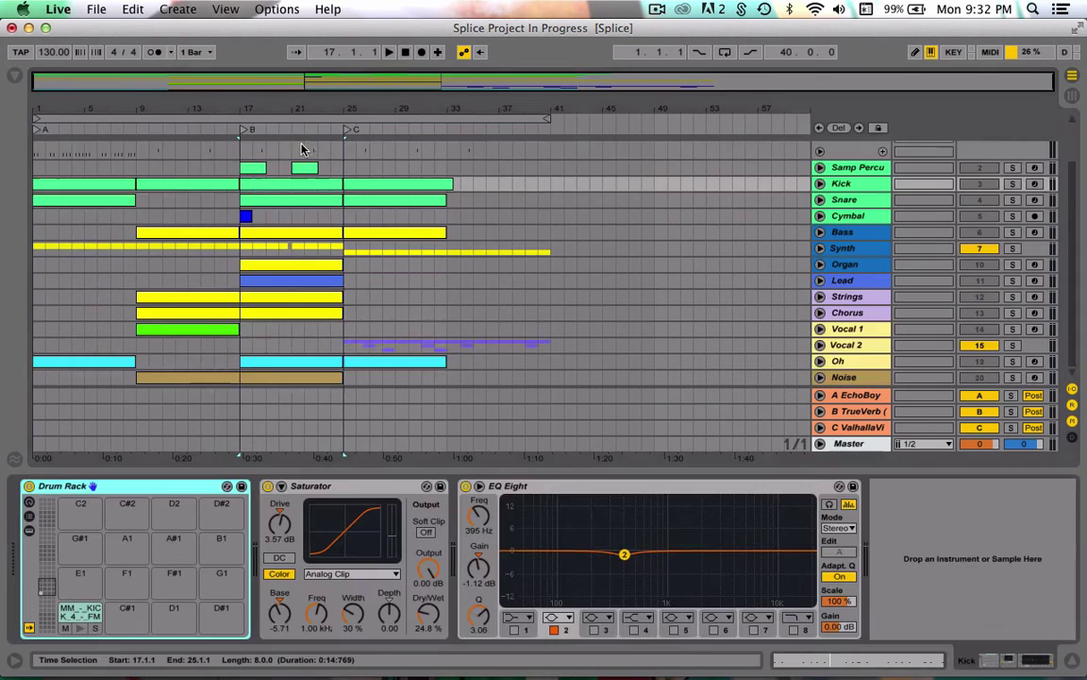
{"action": "scroll", "coordinate": [307, 149], "scroll_direction": "up", "scroll_amount": 2}
{"action": "left_click", "coordinate": [309, 148]}
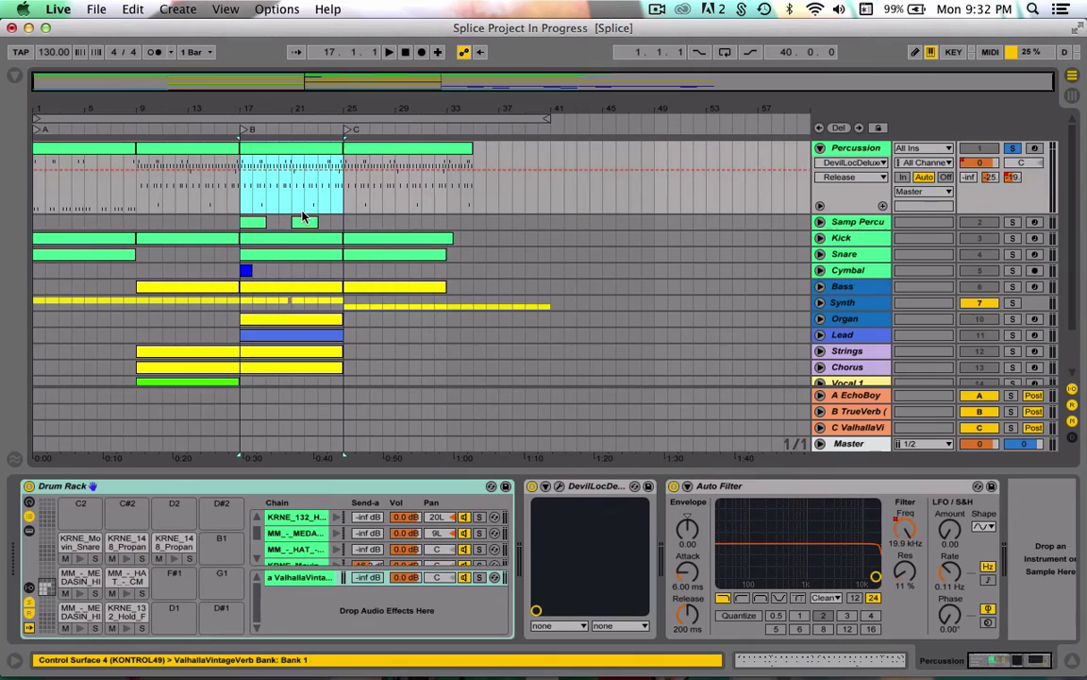
{"action": "scroll", "coordinate": [304, 217], "scroll_direction": "down", "scroll_amount": 2}
{"action": "left_click", "coordinate": [295, 189]}
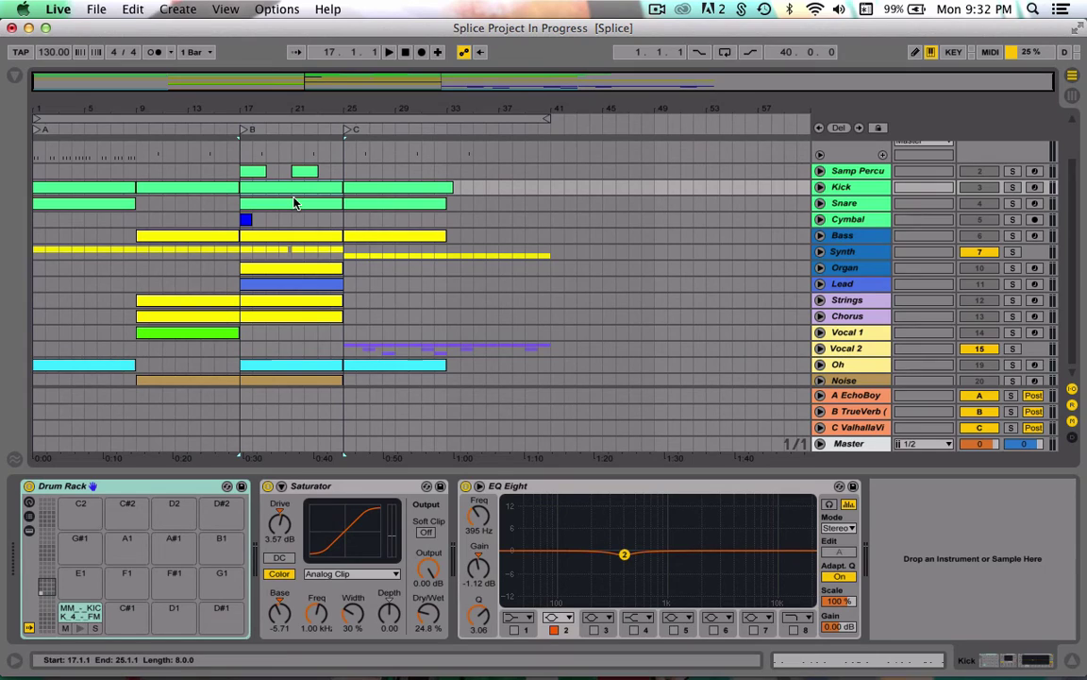
{"action": "scroll", "coordinate": [294, 202], "scroll_direction": "up", "scroll_amount": 2}
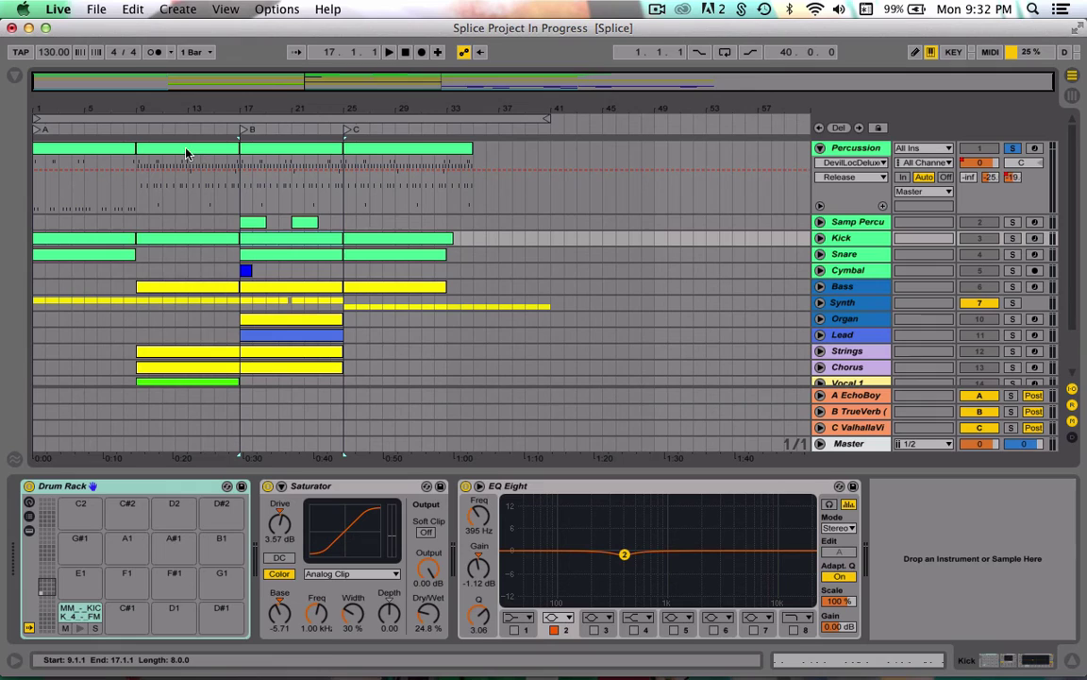
- Play from the first Percussion clip at bar 1 and stop around bar 4
{"action": "left_click", "coordinate": [82, 156]}
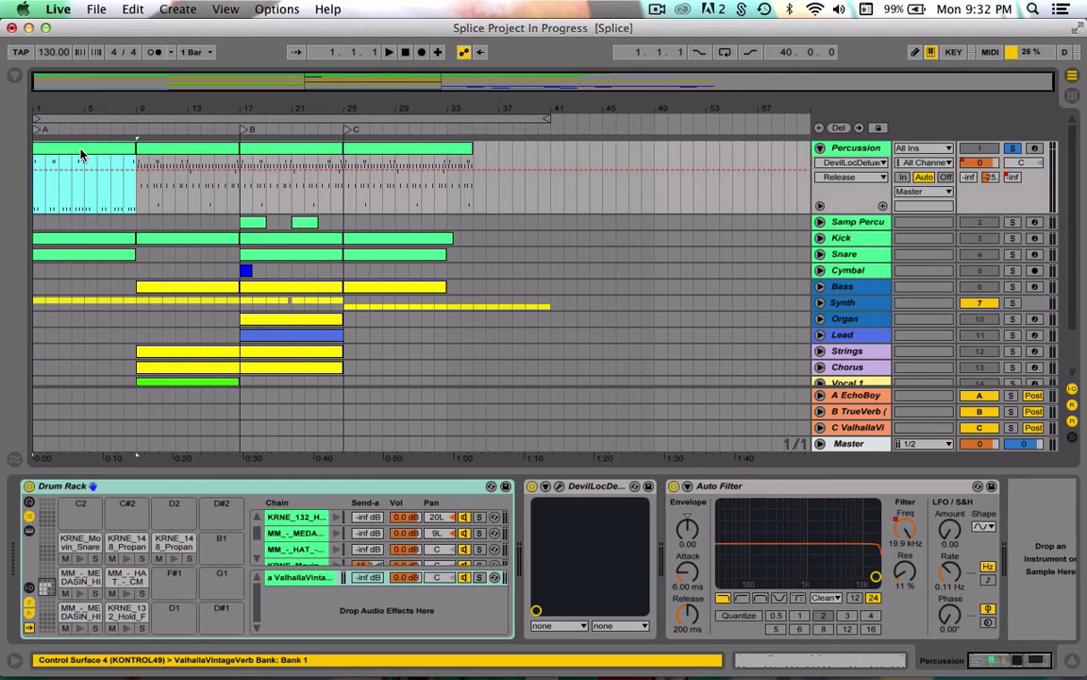
{"action": "key", "text": "space"}
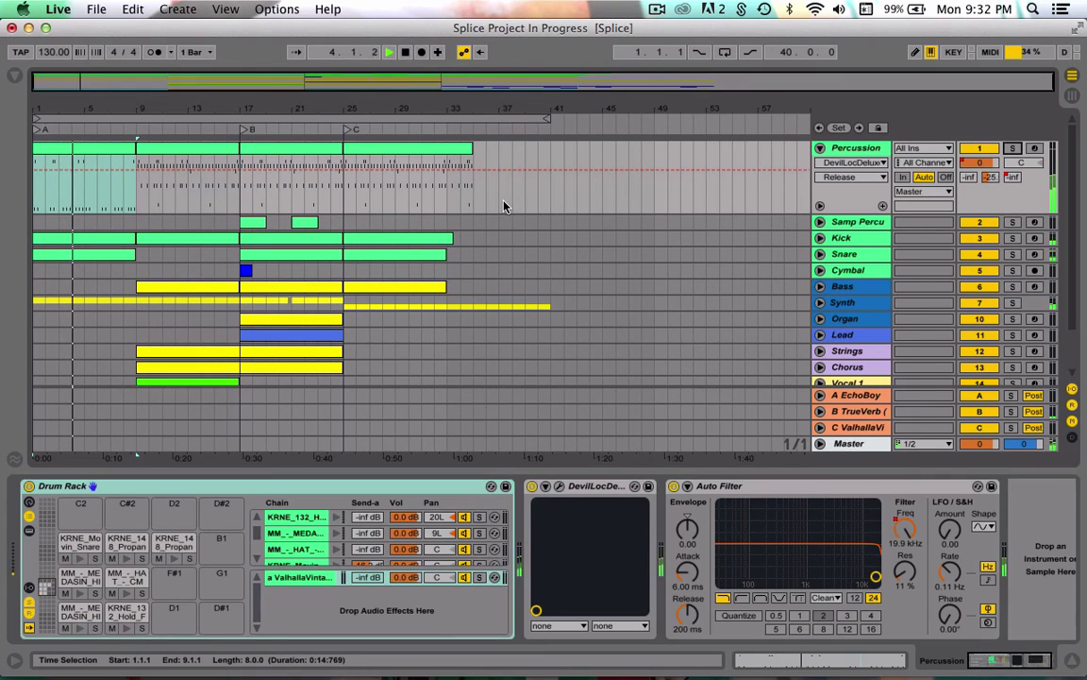
{"action": "key", "text": "space"}
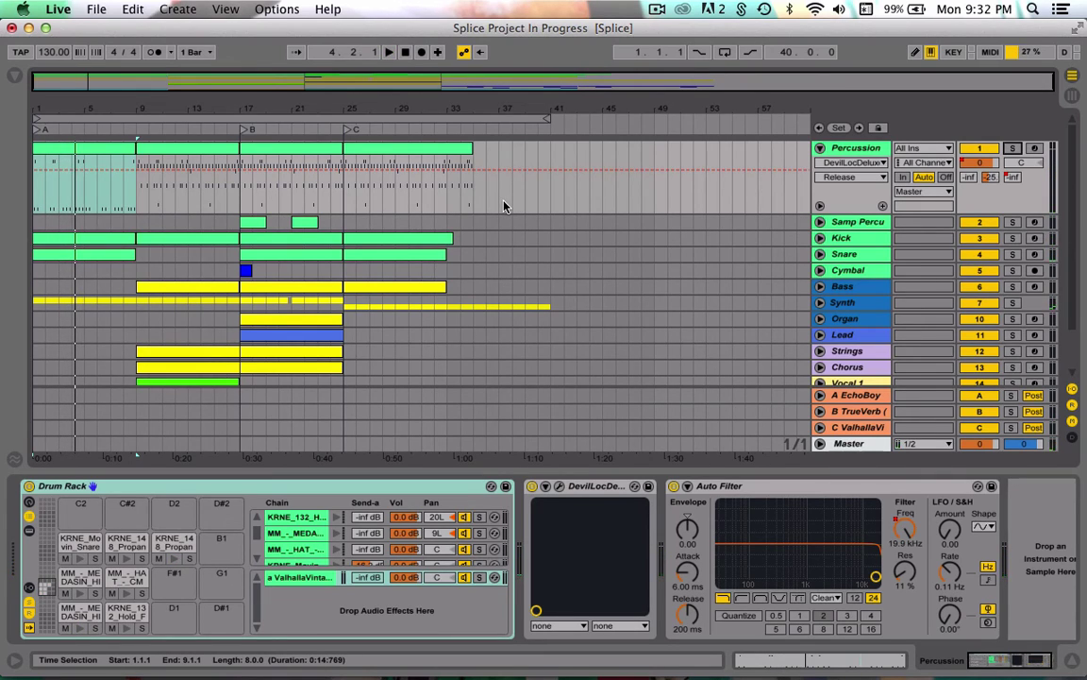